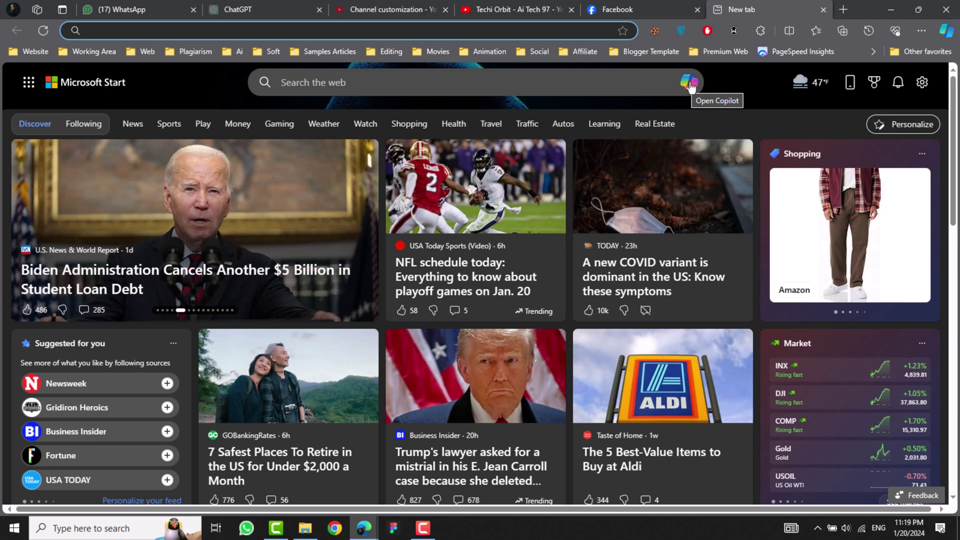
Open the Bing Copilot chat page from the browser's new tab page.
click(690, 86)
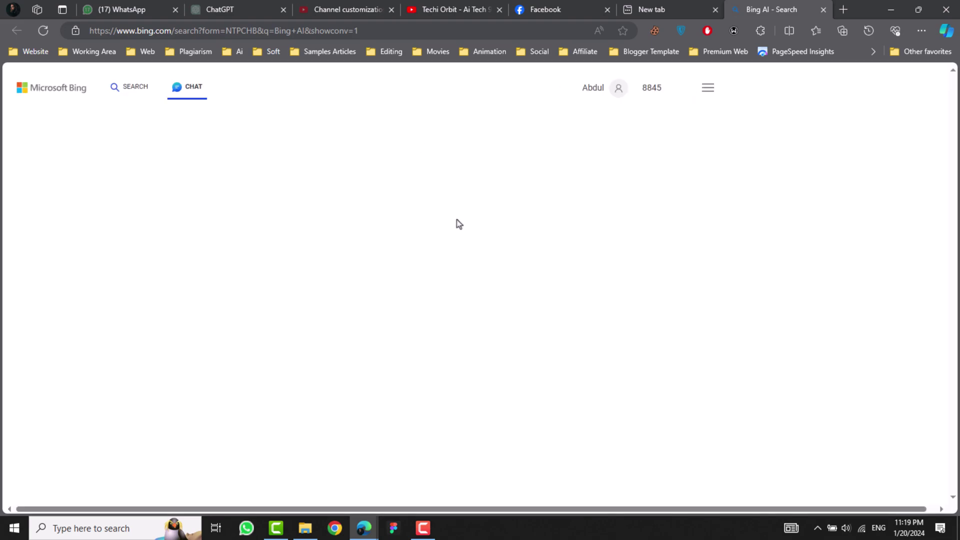
click(198, 91)
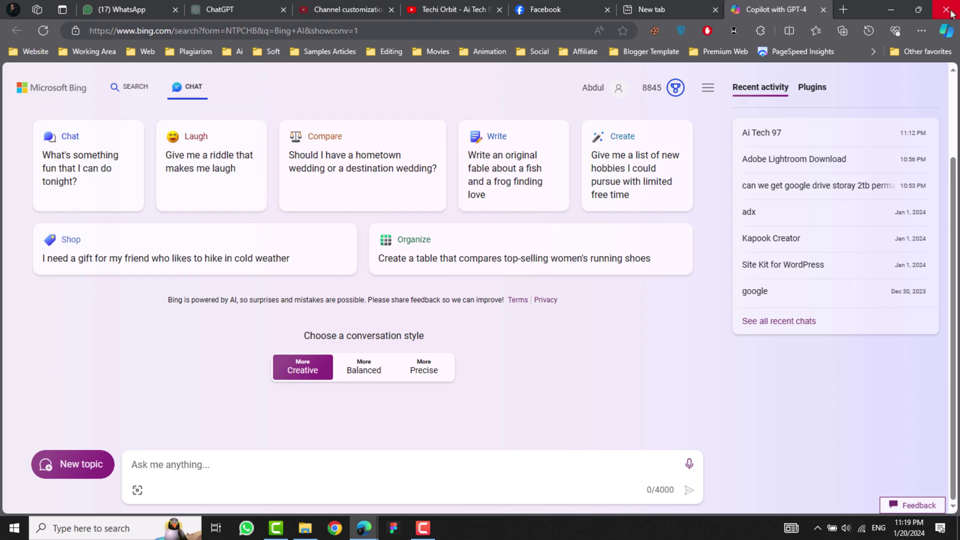
Search the web for "Goolgle" in a new tab, then switch that search to Bing chat and stop its response.
click(843, 9)
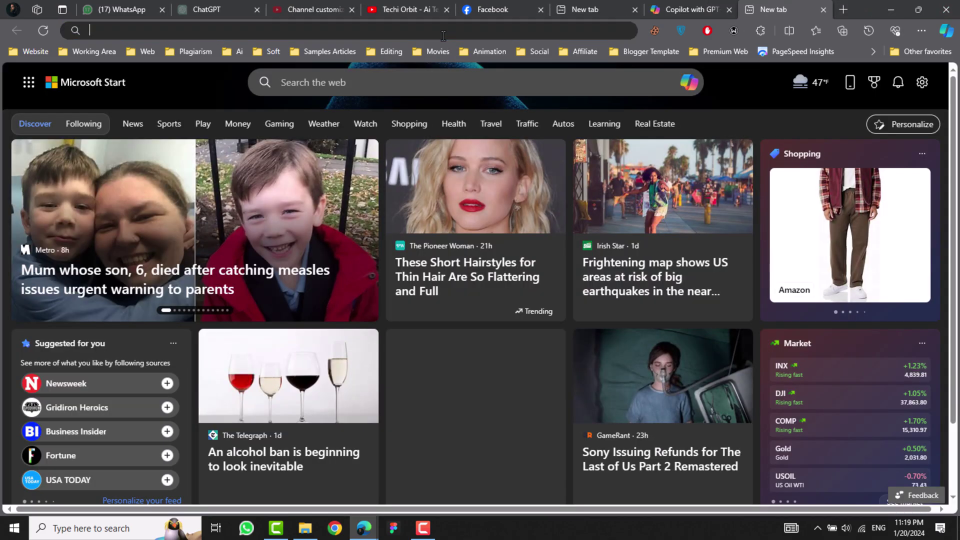
click(443, 33)
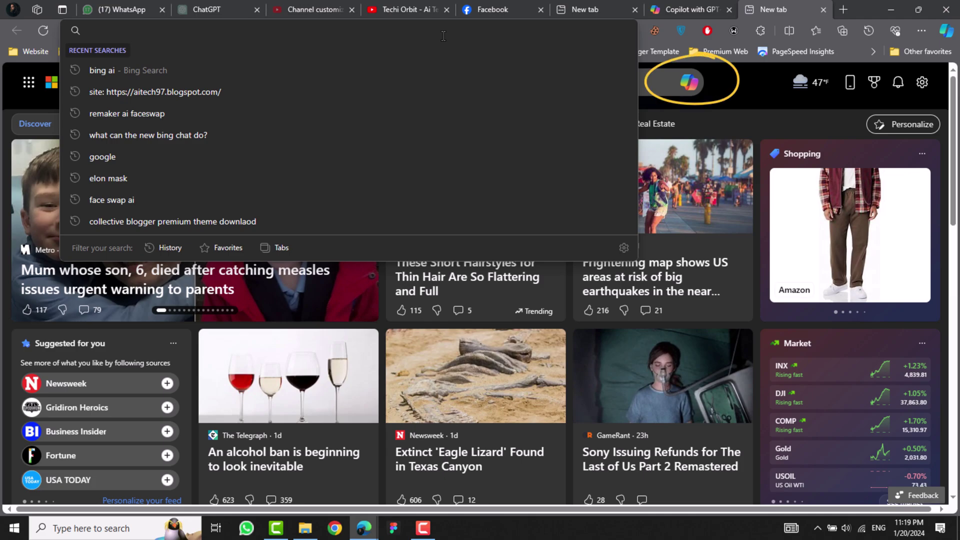
text(Goolgl)
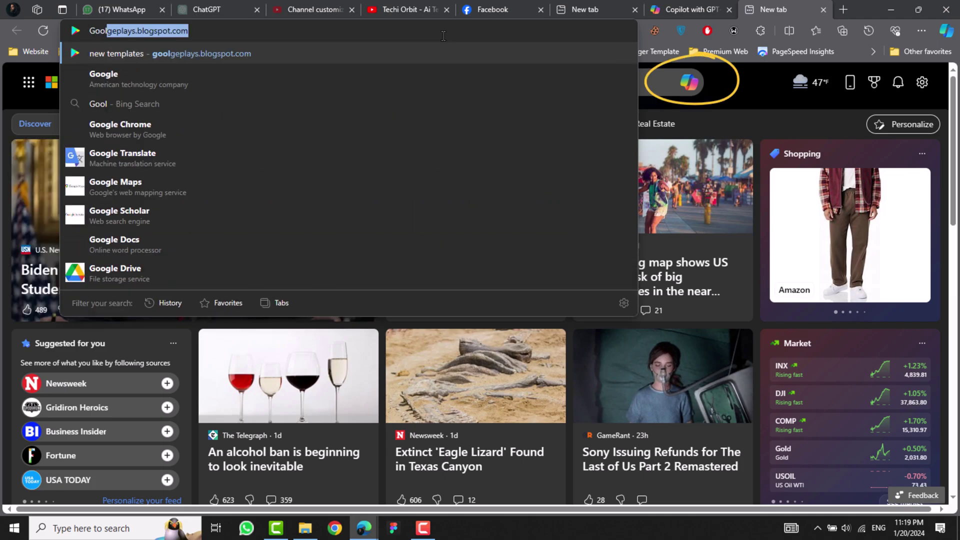
text(e)
key(Return)
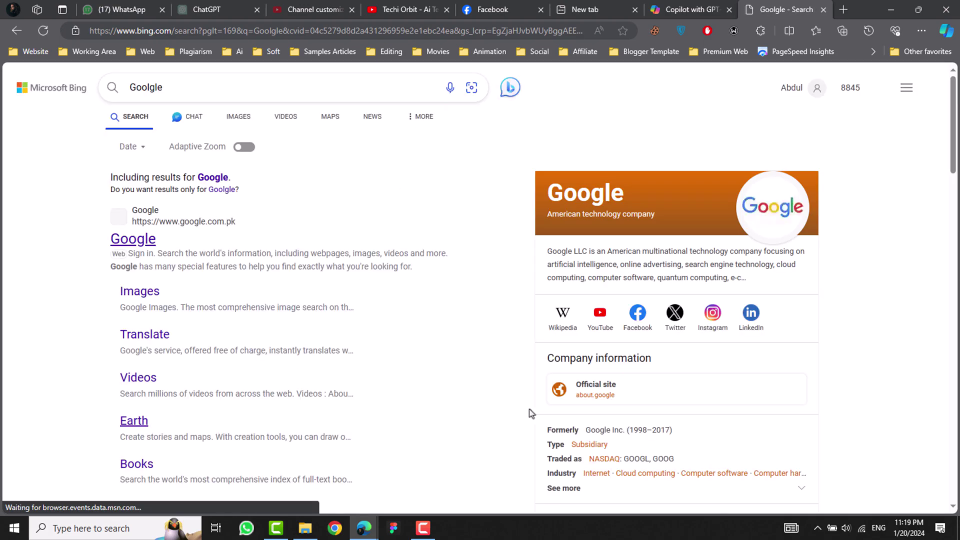
click(194, 121)
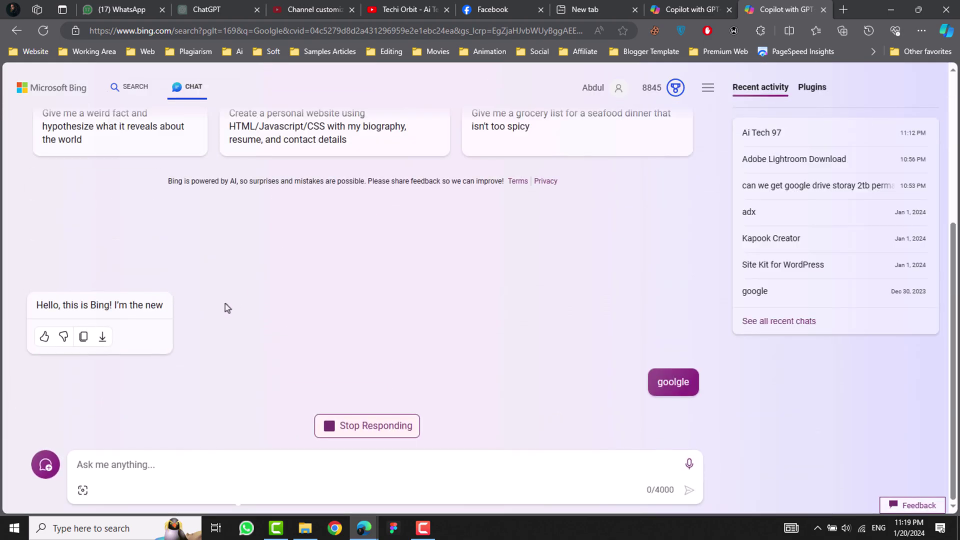
click(400, 425)
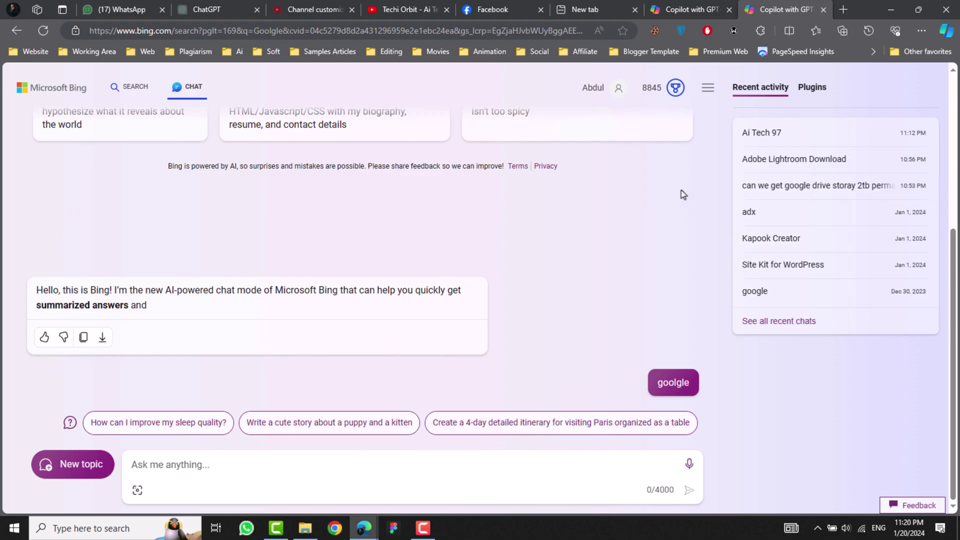
Open and close the Copilot sidebar, and return to the first Copilot chat with the duplicate chat tab closed.
click(947, 31)
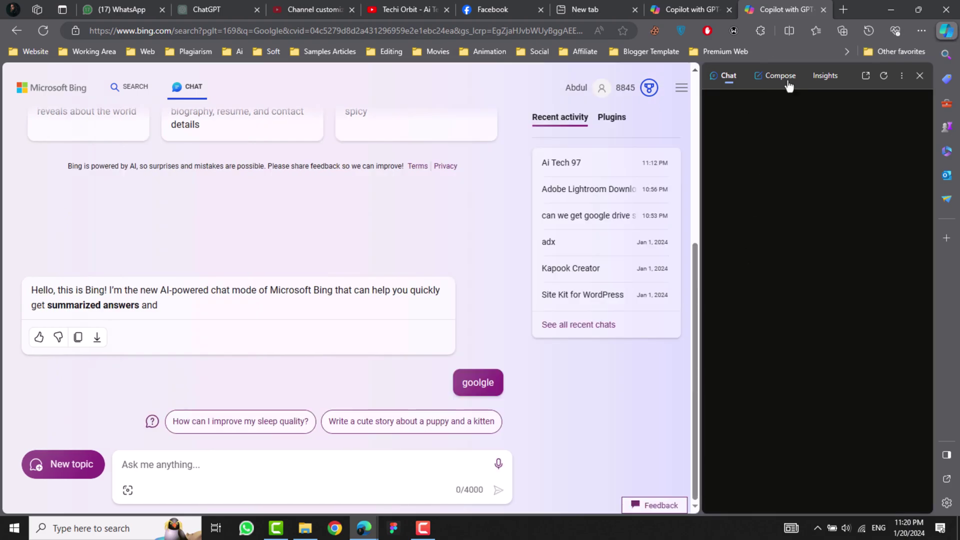
click(919, 76)
click(689, 5)
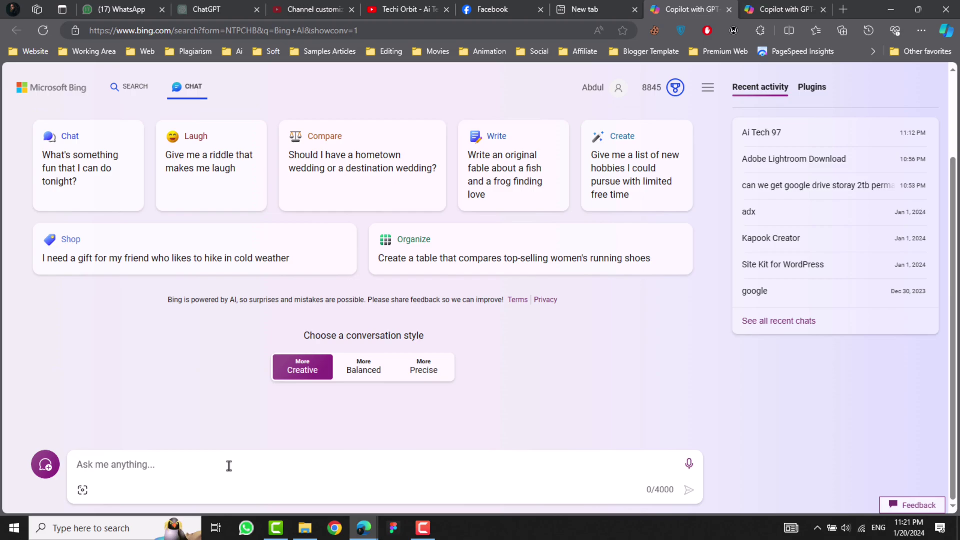
key(ctrl+w)
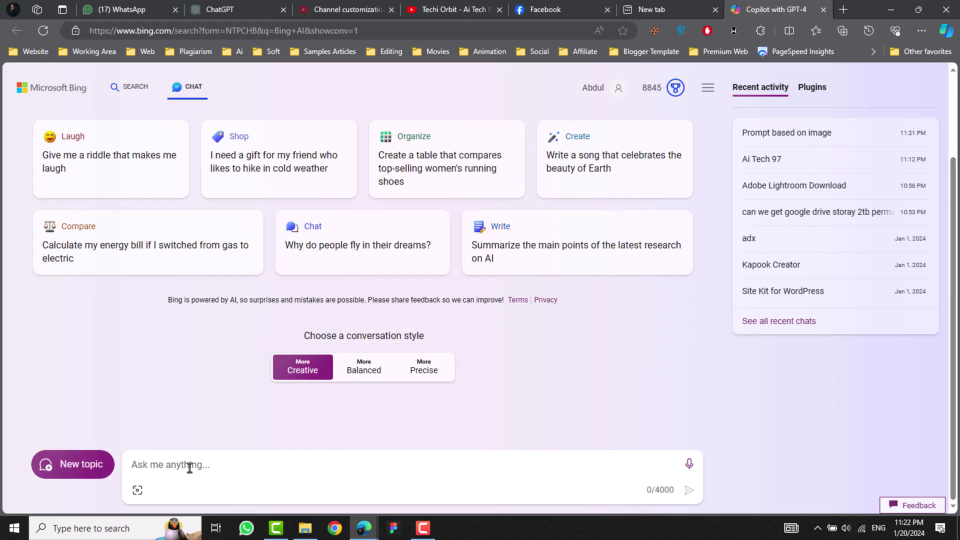
Send the chat message "I will send you image then according to you knowlege provide me prompt , are you understand?".
text(I)
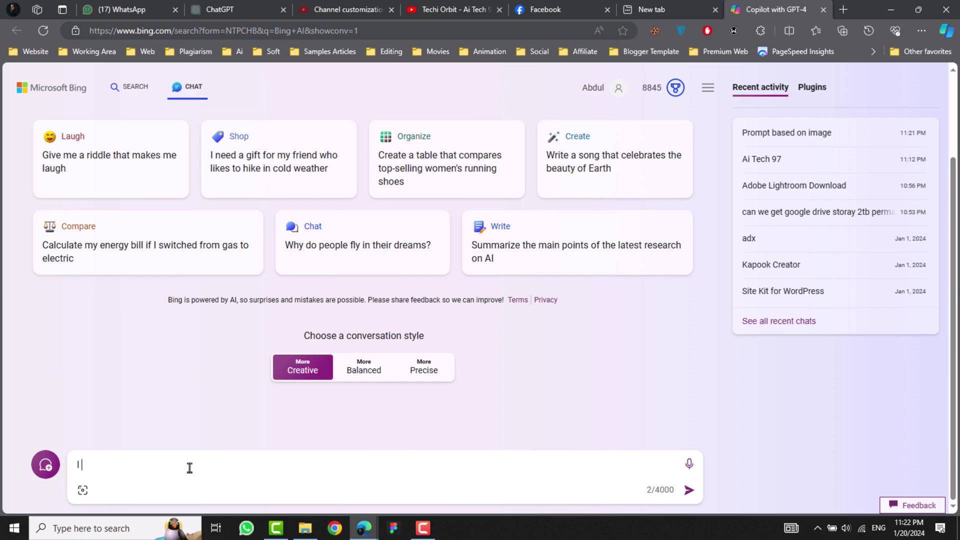
text(will send you image then according to you knowlege provide me prompt , are you understand?)
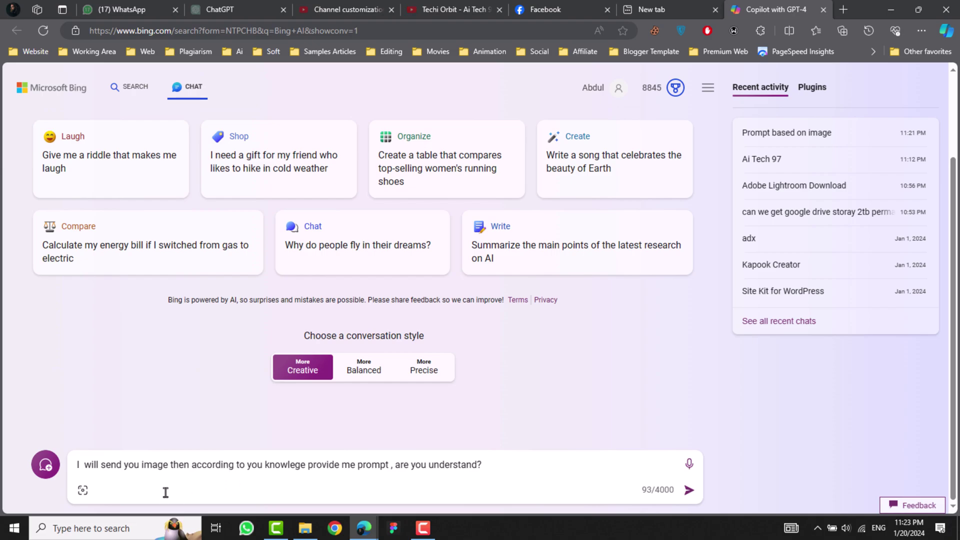
key(Return)
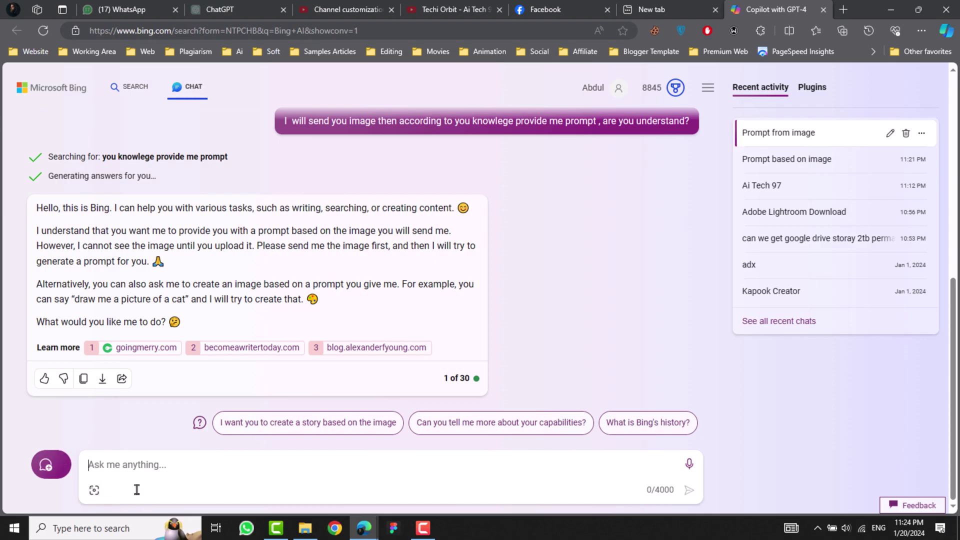
click(83, 490)
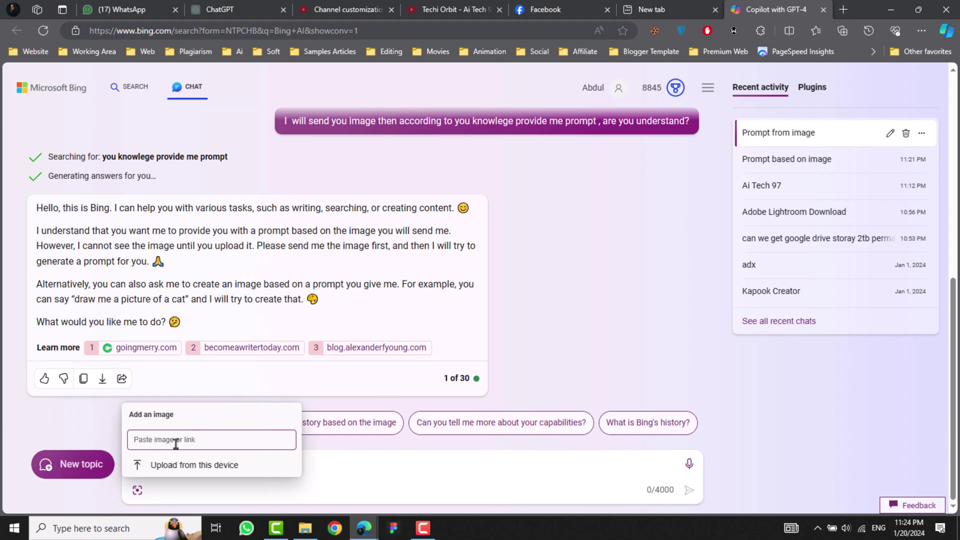
click(170, 467)
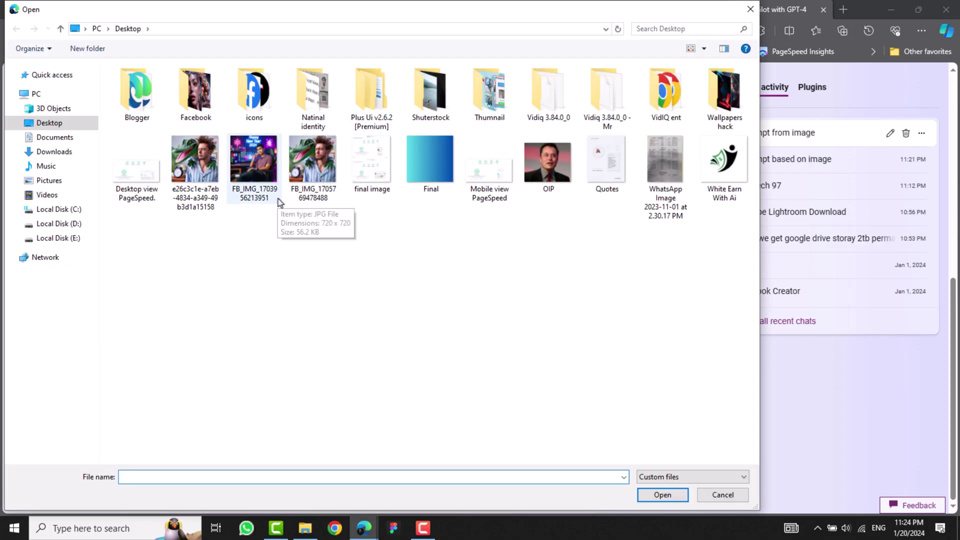
click(308, 165)
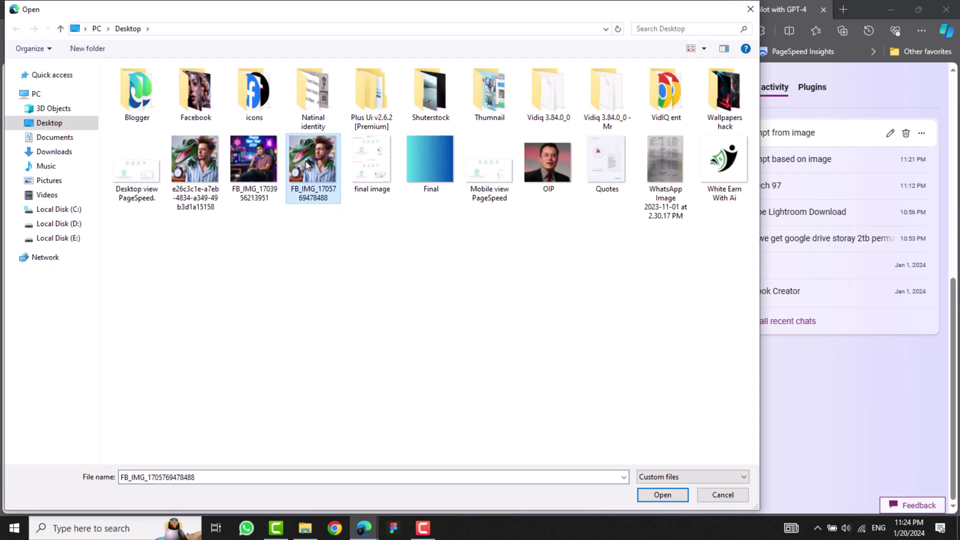
click(669, 495)
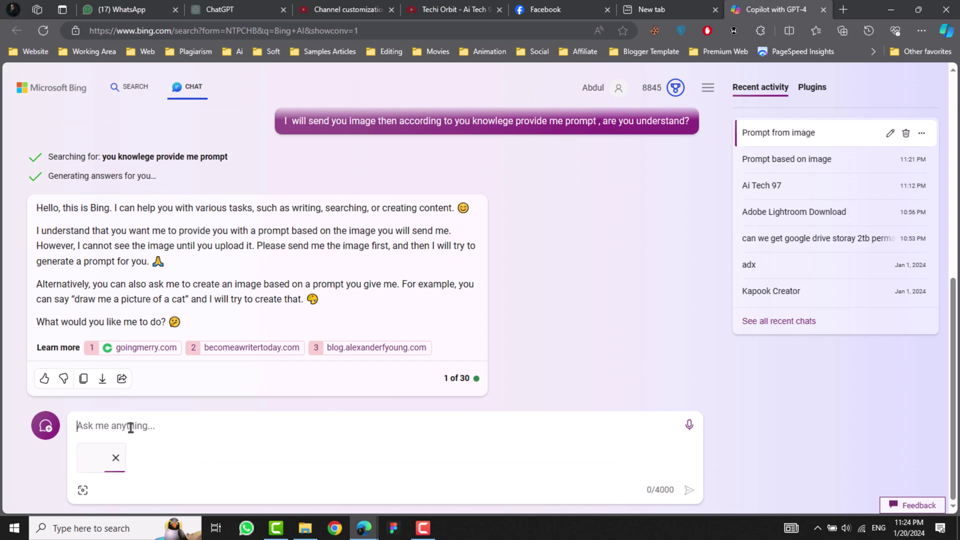
Send the attached image with the message "according to this image write prompts for this".
text(according to this image )
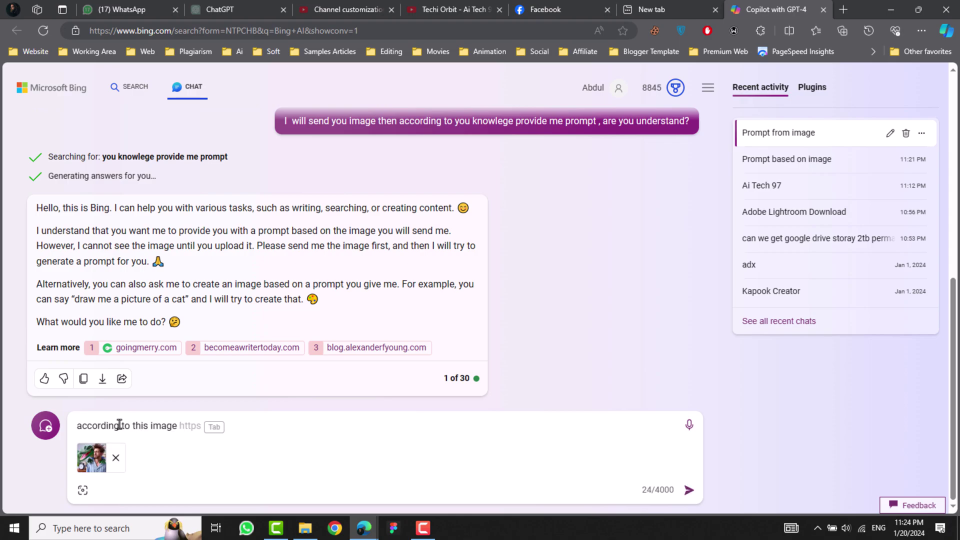
text(write pro)
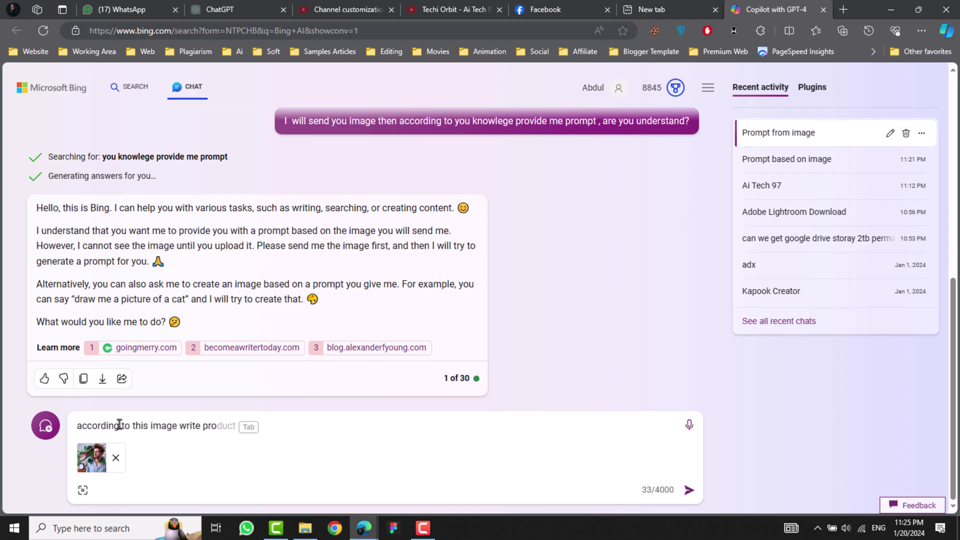
text(mpts for this)
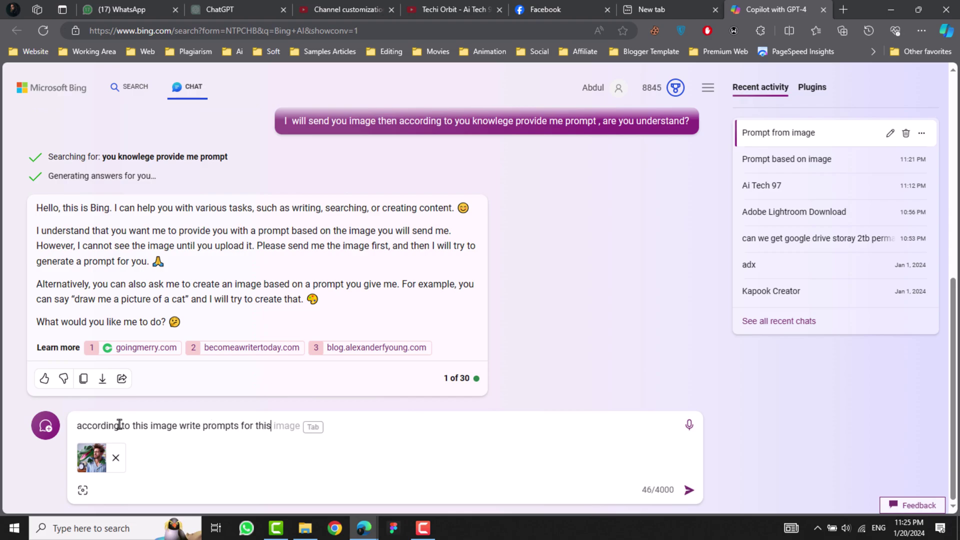
key(Return)
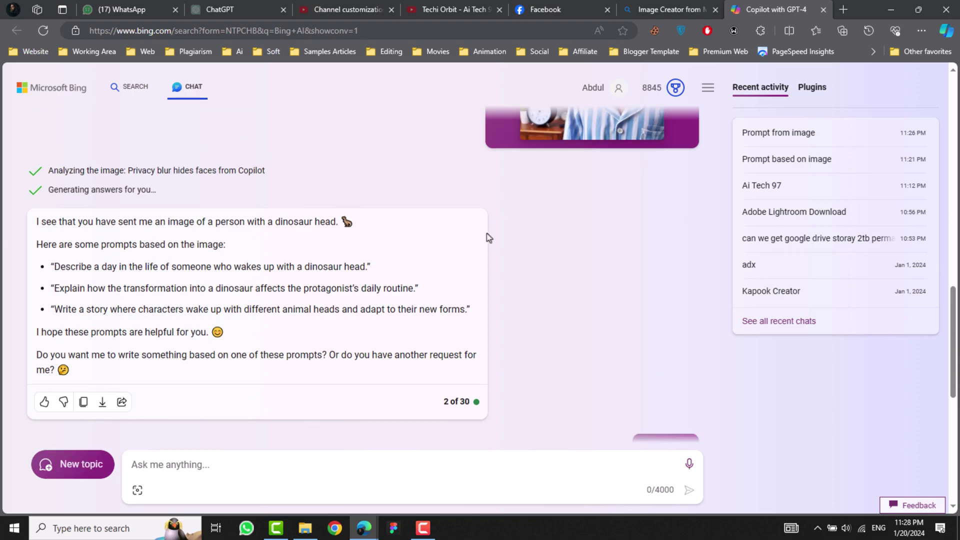
Copy the suggested prompt "Describe a day in the life of someone who wakes up with a dinosaur head." from the chat reply.
scroll(487, 232, up, 4)
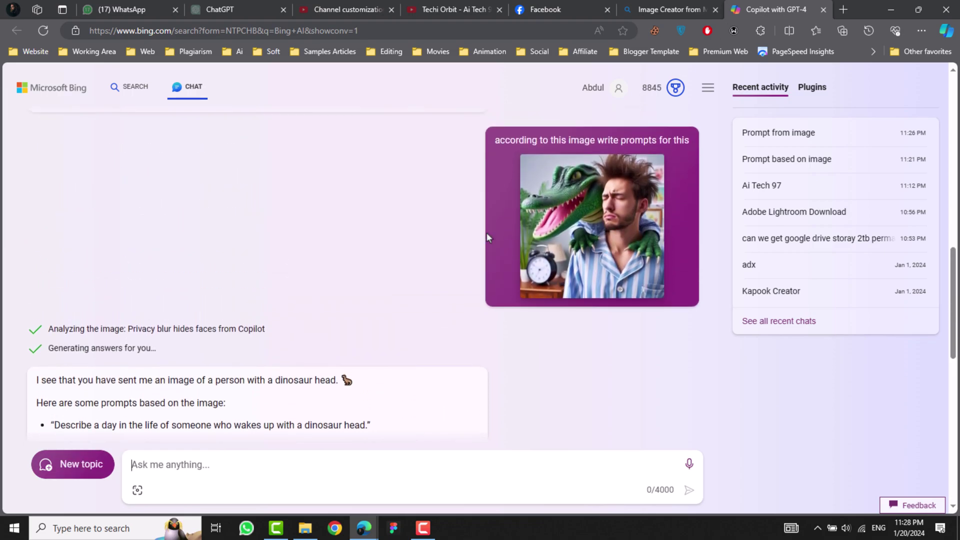
scroll(487, 232, down, 2)
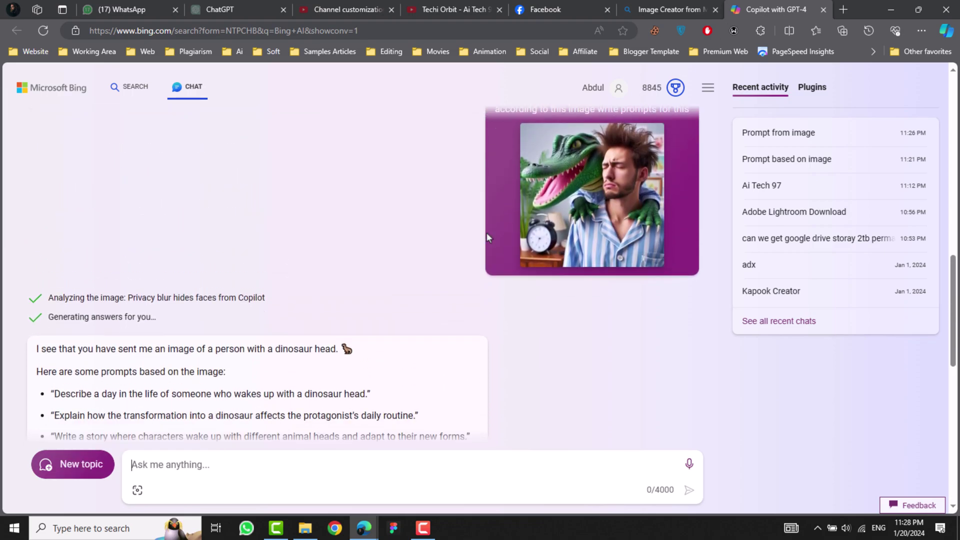
scroll(200, 316, down, 2)
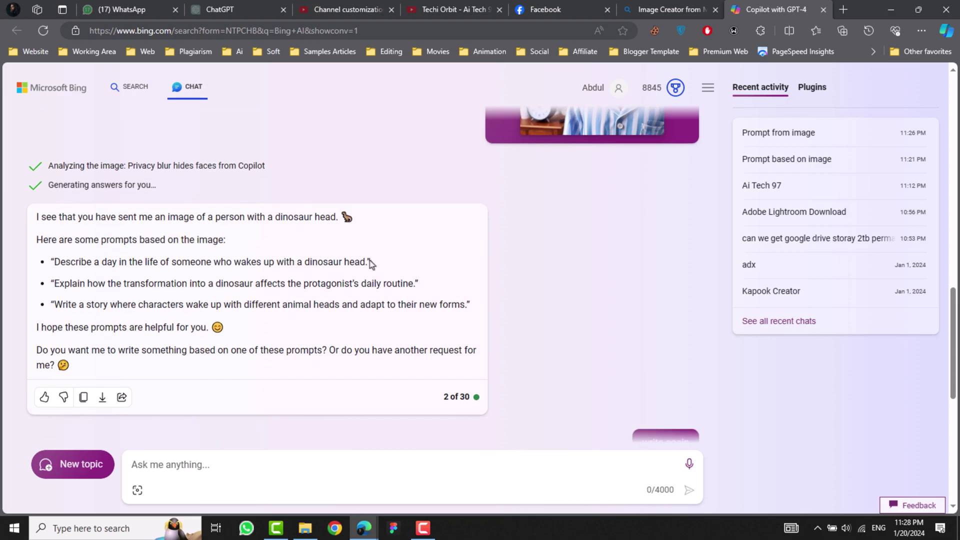
drag(367, 261, 57, 264)
key(ctrl+c)
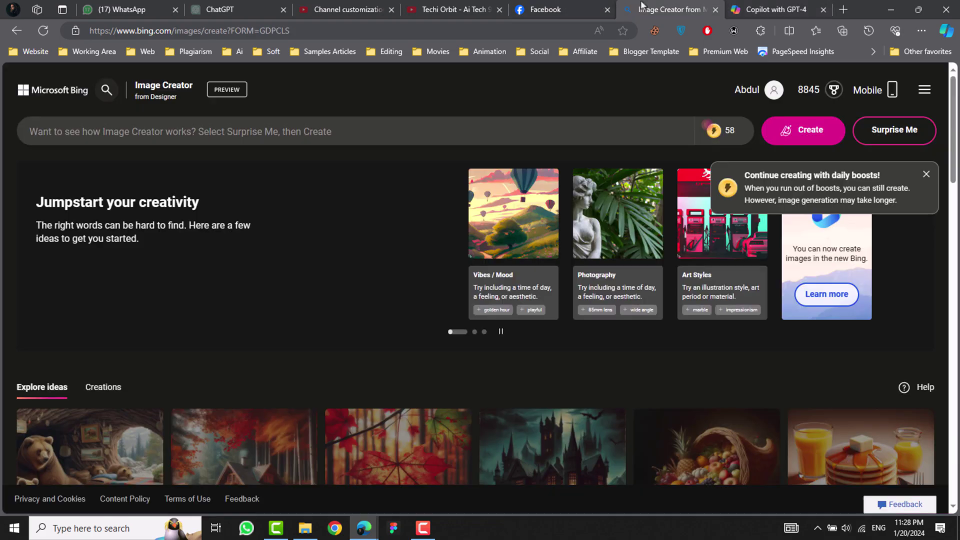
Generate images in Bing Image Creator from the copied prompt about someone who wakes up with a dinosaur head.
click(669, 9)
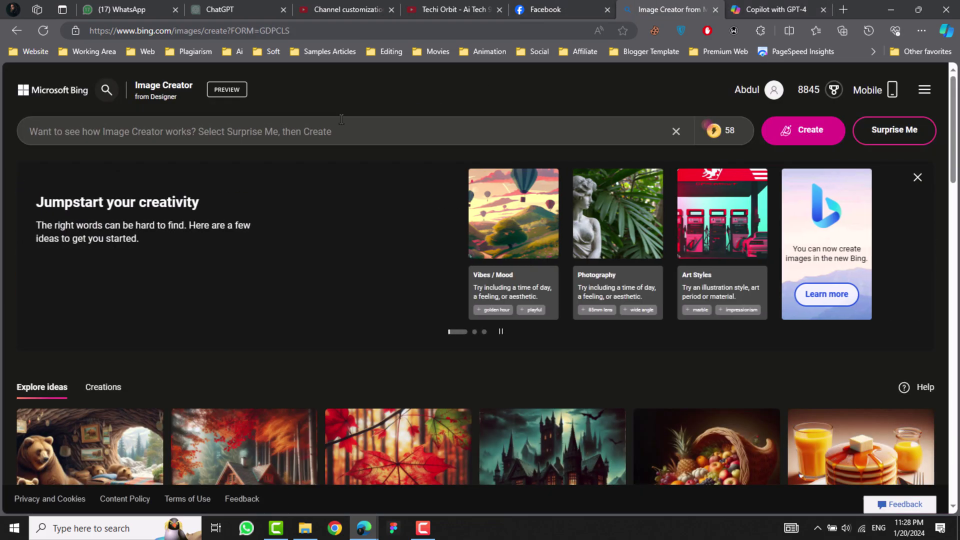
click(340, 131)
key(ctrl+v)
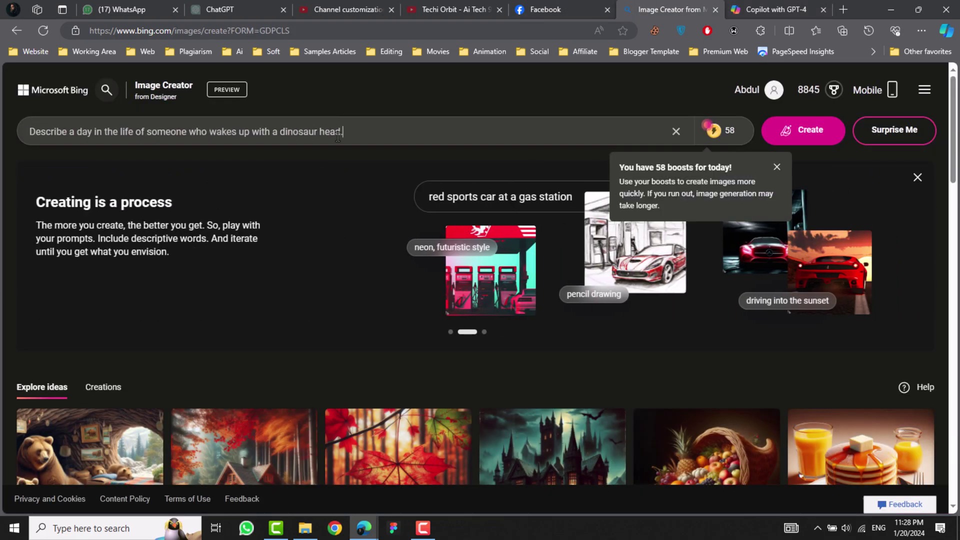
click(788, 129)
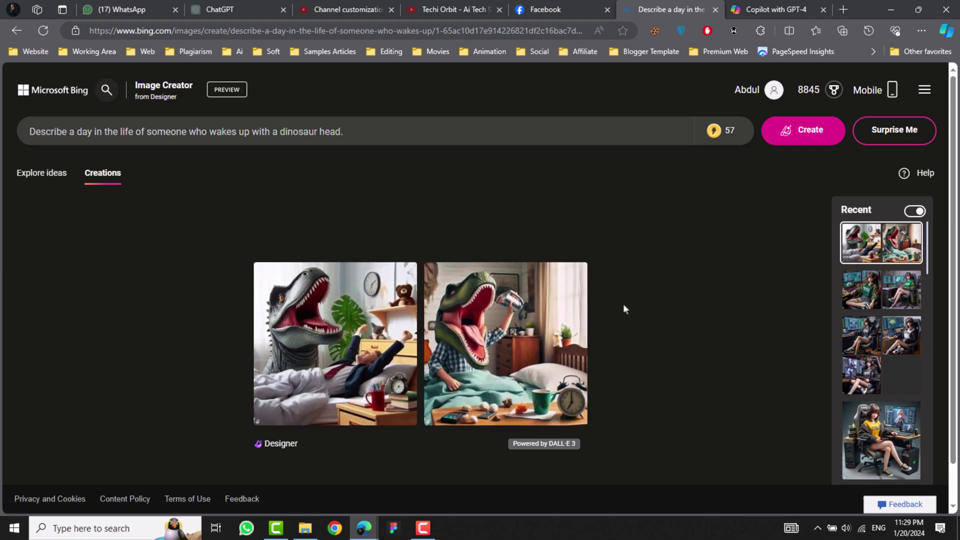
View both generated dinosaur-head images enlarged and compare them with the original image and prompt in the Copilot chat.
scroll(635, 273, down, 1)
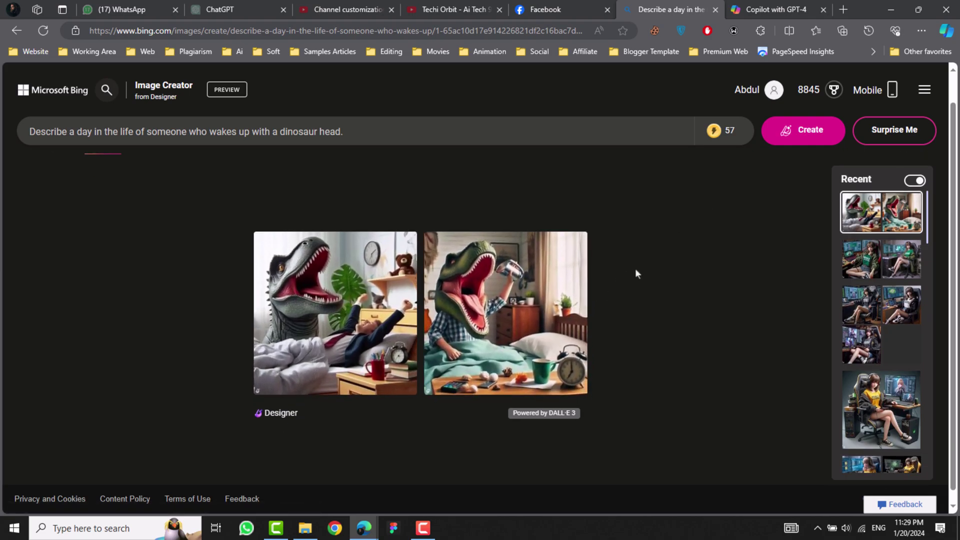
click(353, 334)
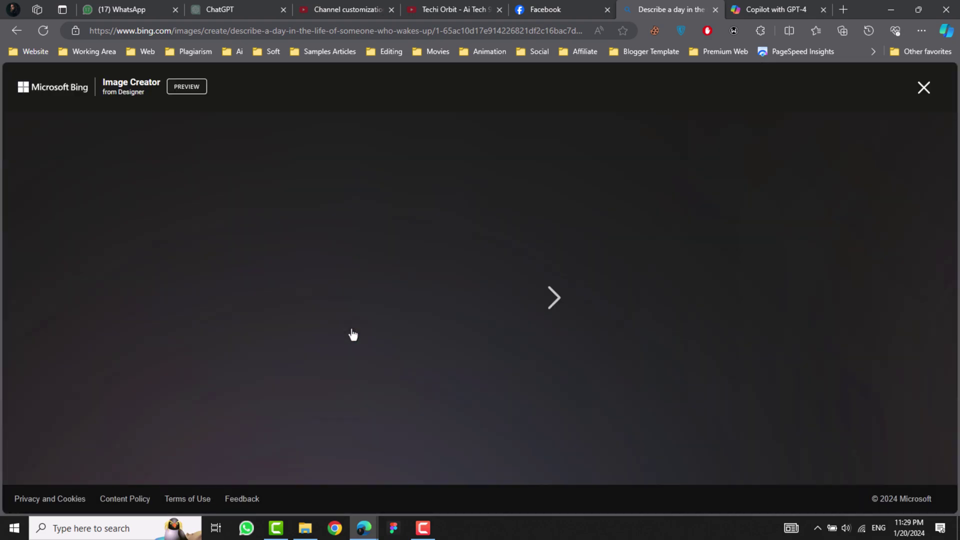
click(783, 9)
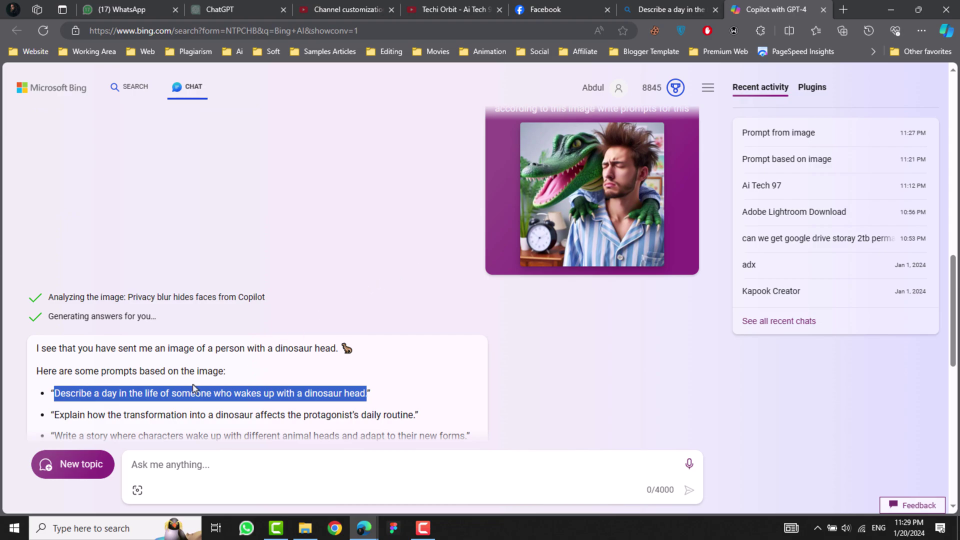
scroll(346, 292, down, 1)
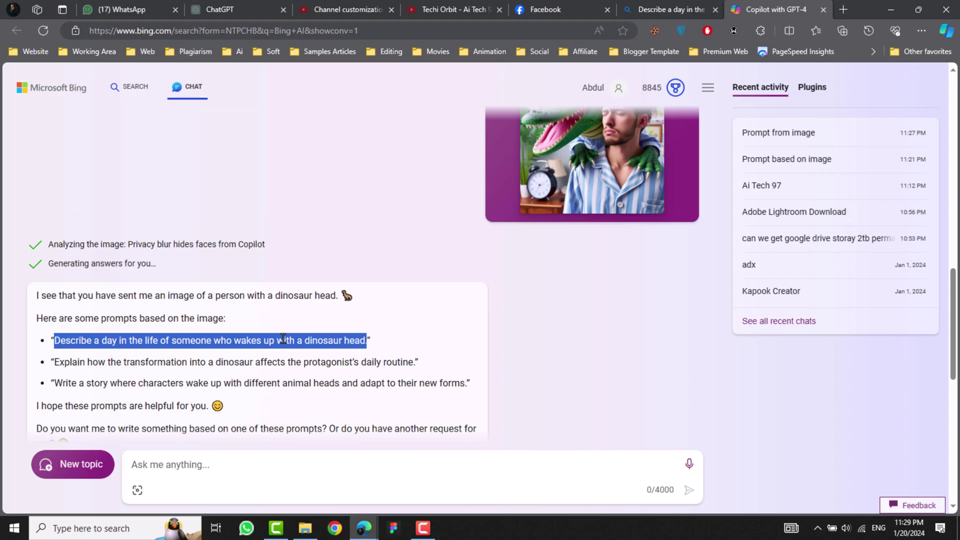
click(665, 8)
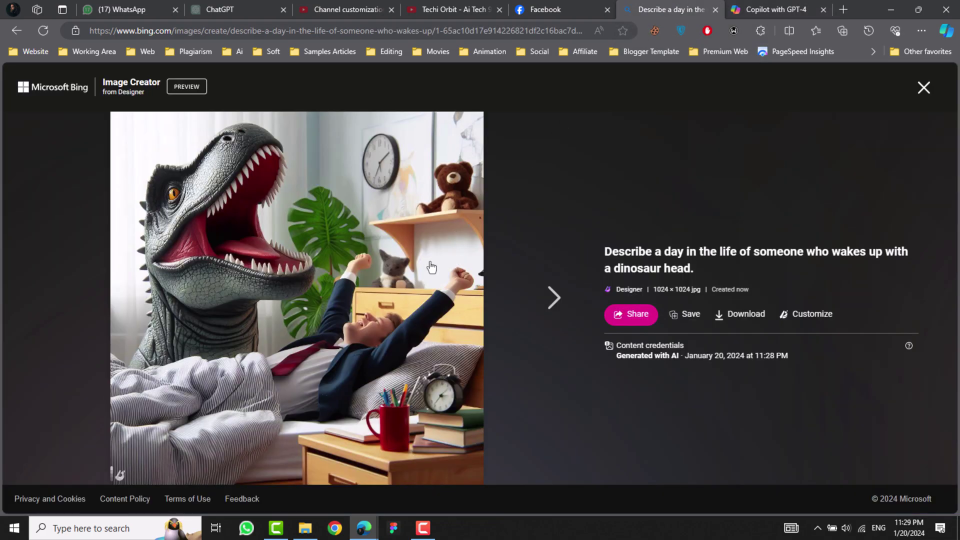
click(763, 8)
scroll(592, 223, up, 3)
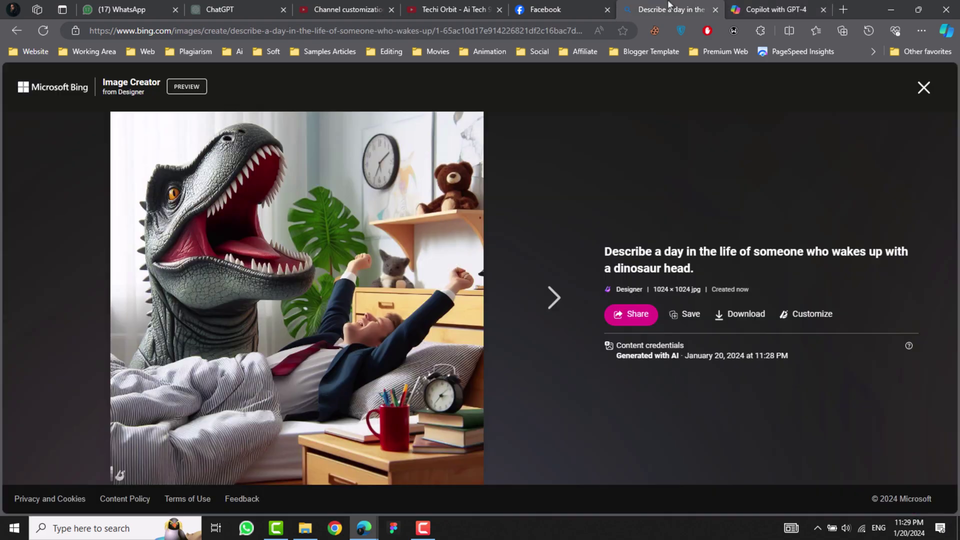
click(665, 9)
click(549, 299)
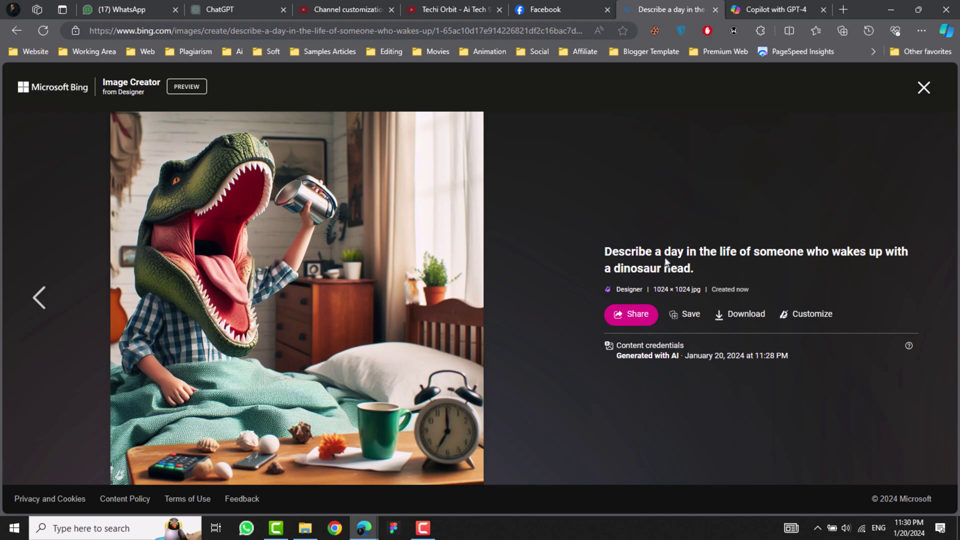
click(807, 7)
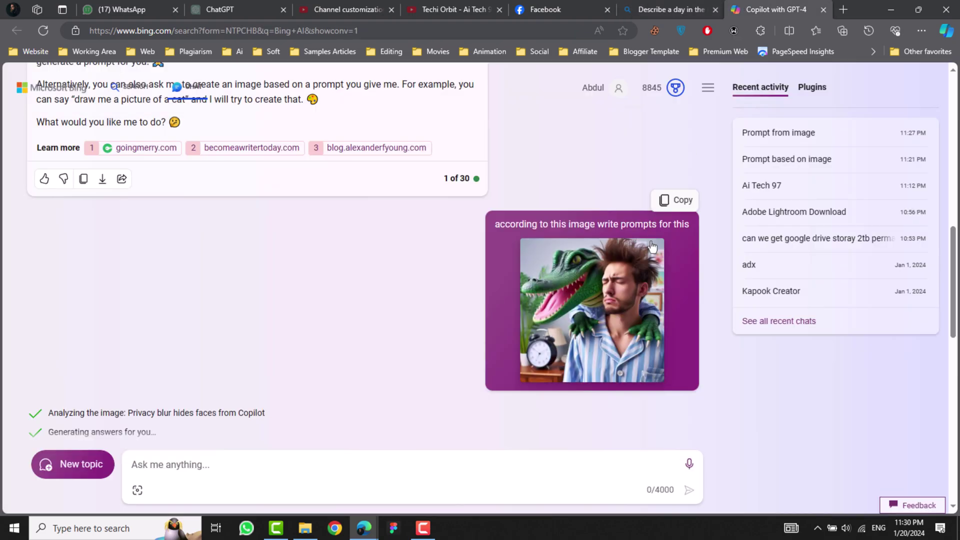
click(649, 10)
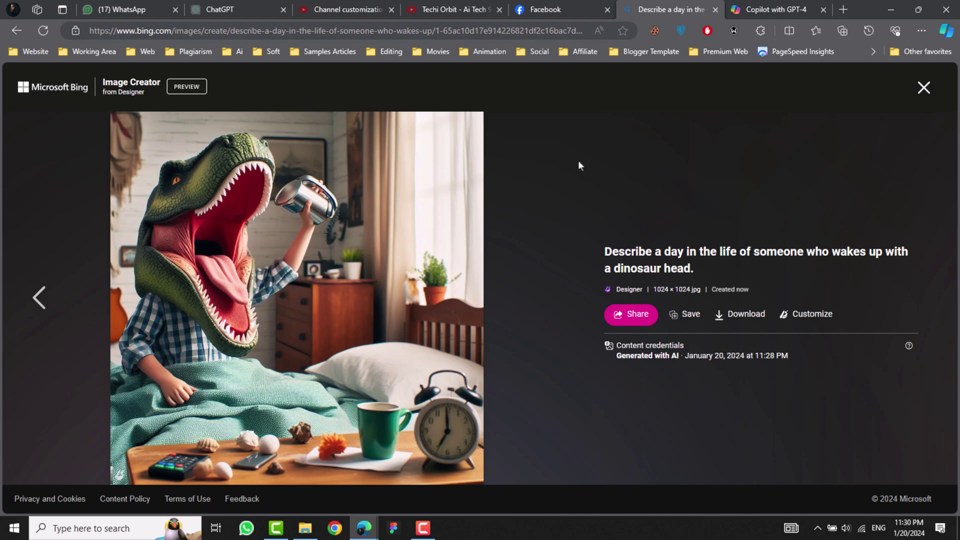
Switch to the AI Genius Graphy page on Facebook.
click(555, 9)
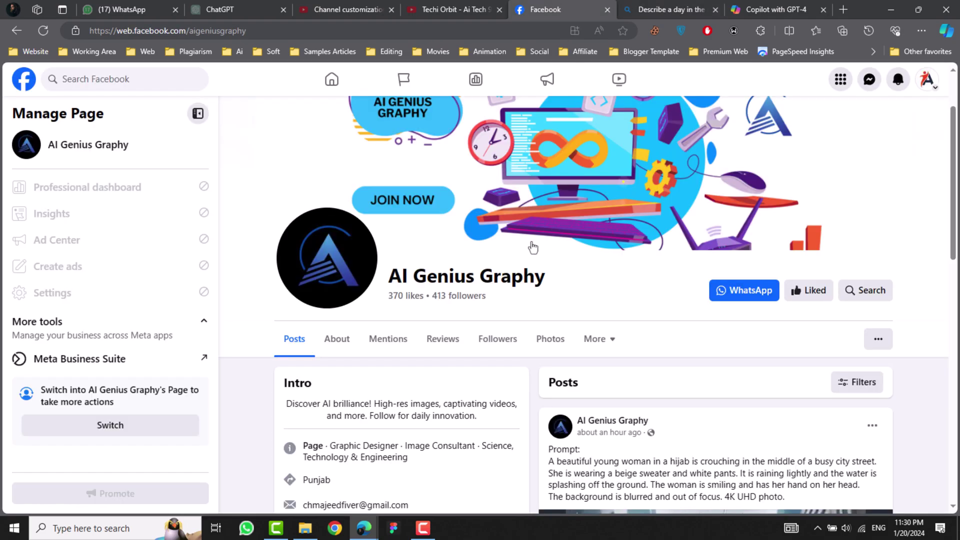